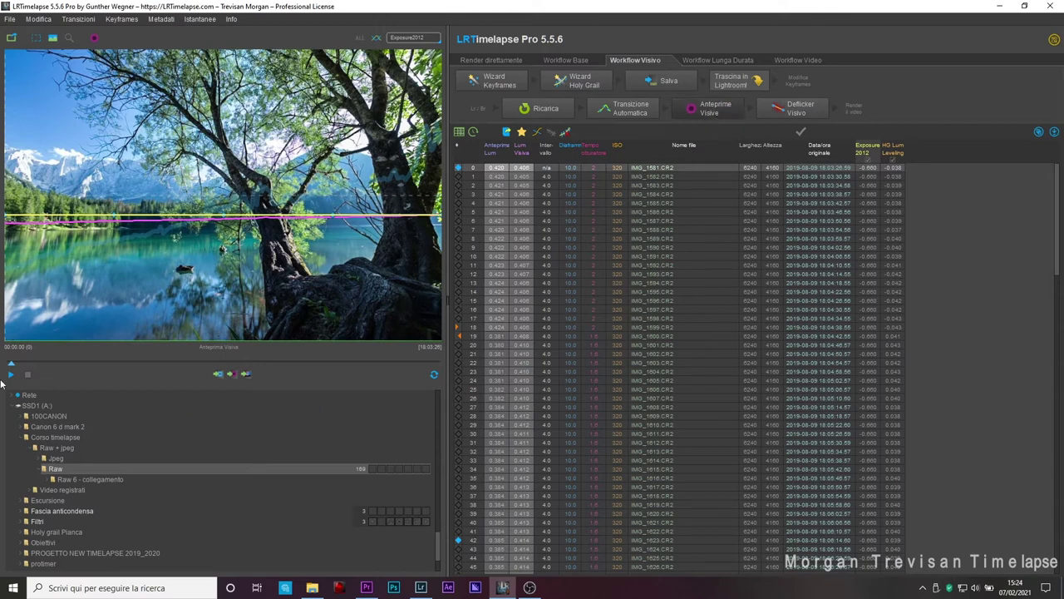
Preview the timelapse, then set visual deflicker to Più precision, 2 max passes and smoothing 10
click(10, 376)
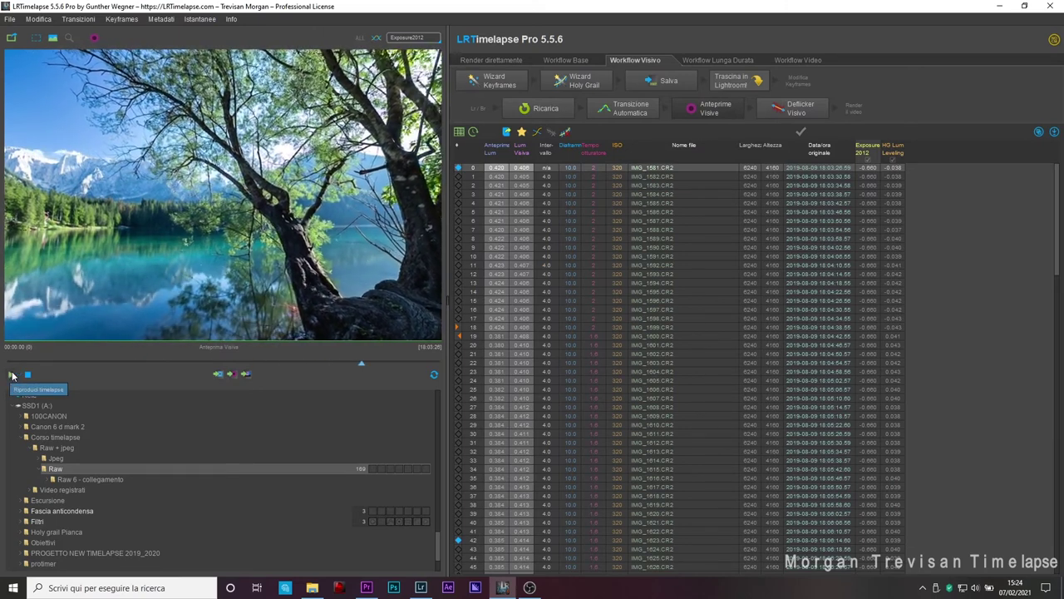
click(12, 377)
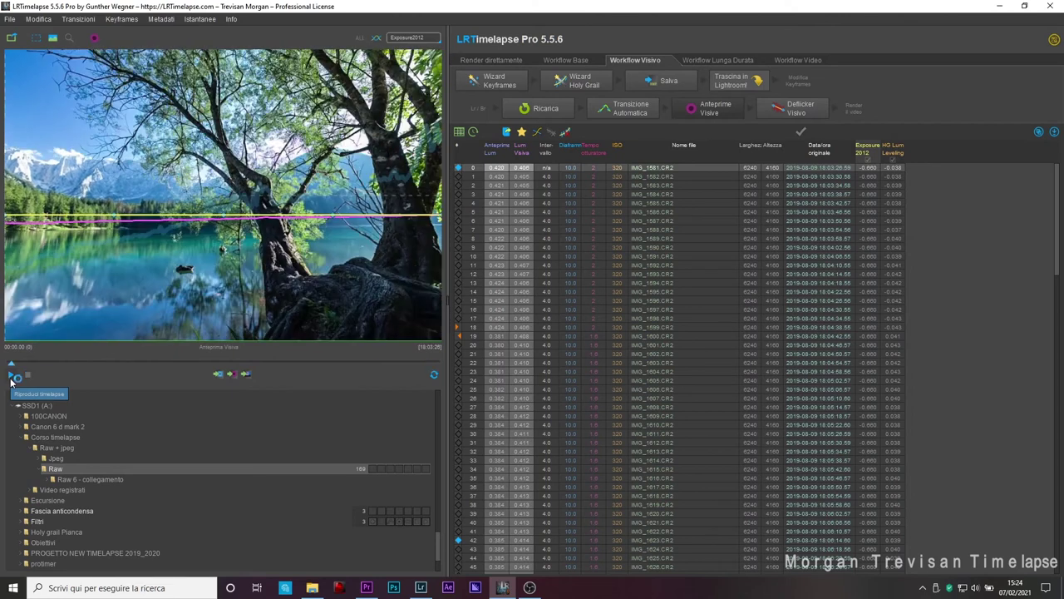
click(795, 108)
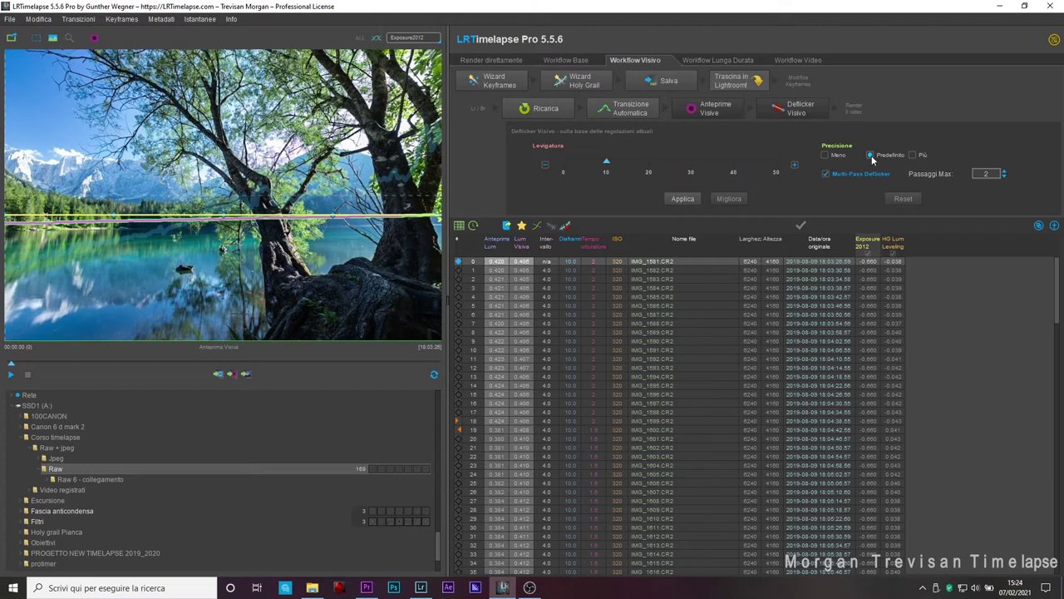
click(914, 156)
click(1003, 178)
click(1004, 178)
mouse_move(604, 161)
mouse_down()
mouse_move(584, 161)
mouse_move(622, 169)
mouse_up()
drag(602, 163, 611, 162)
Apply the visual deflicker with Applica and play back the deflickered preview twice
click(611, 160)
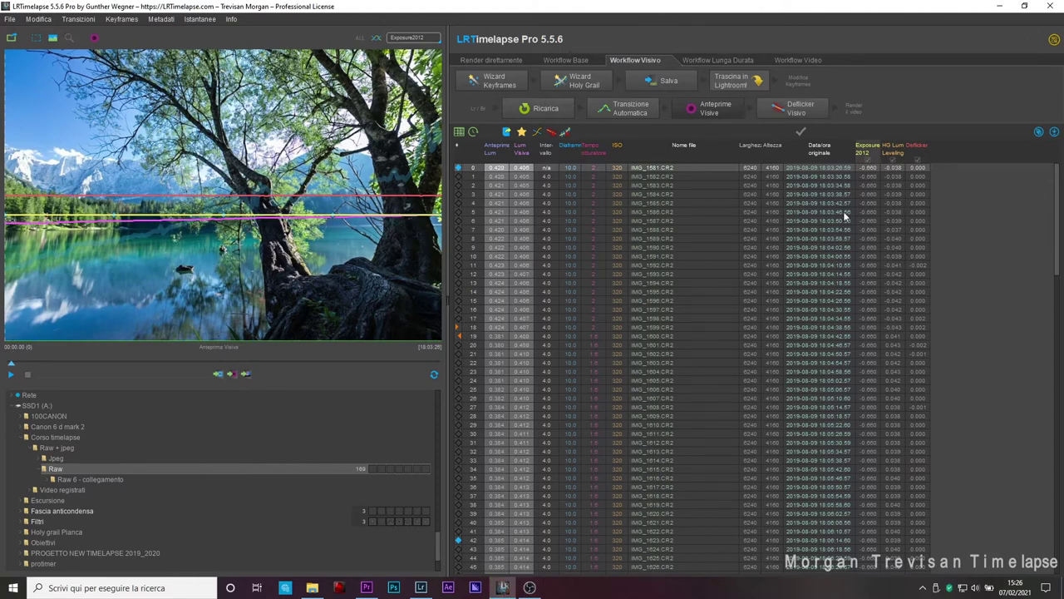
click(11, 376)
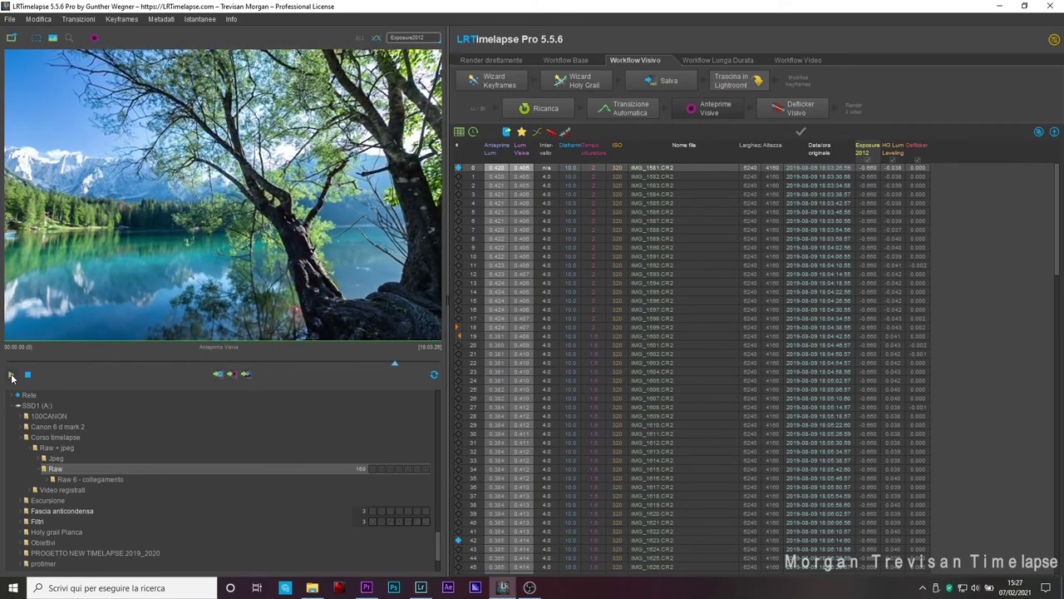
click(10, 376)
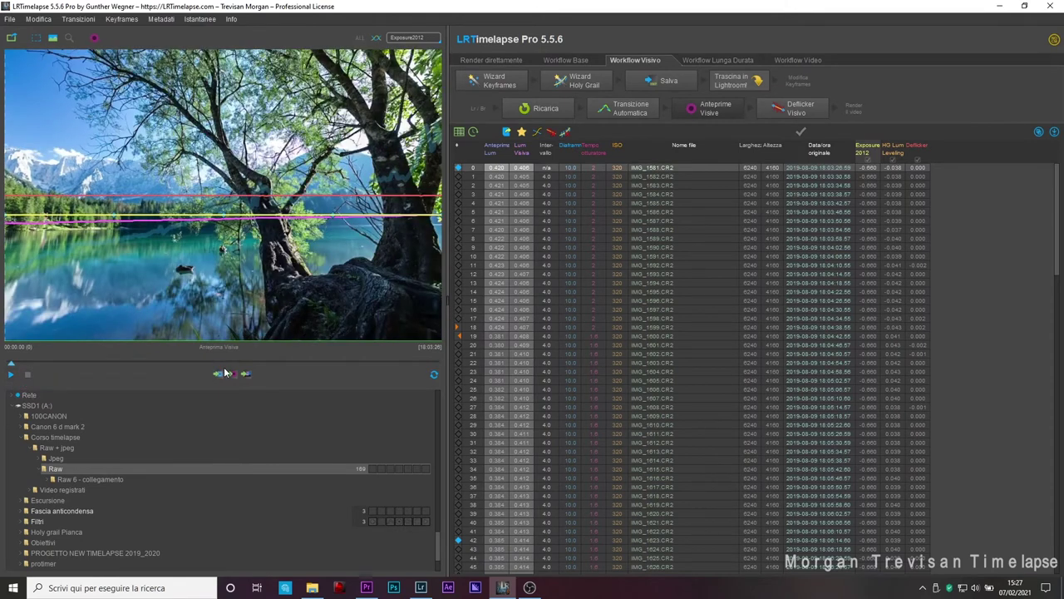
In Lightroom, apply the 00 LRTS Full Sequence filter and select all 169 photos
click(422, 588)
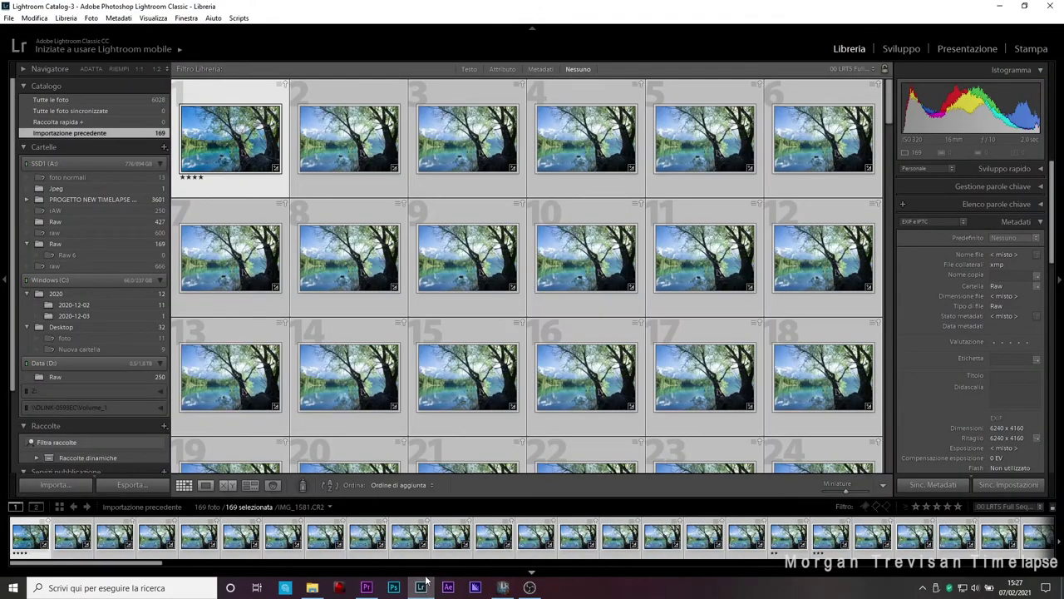
mouse_move(466, 375)
click(1039, 507)
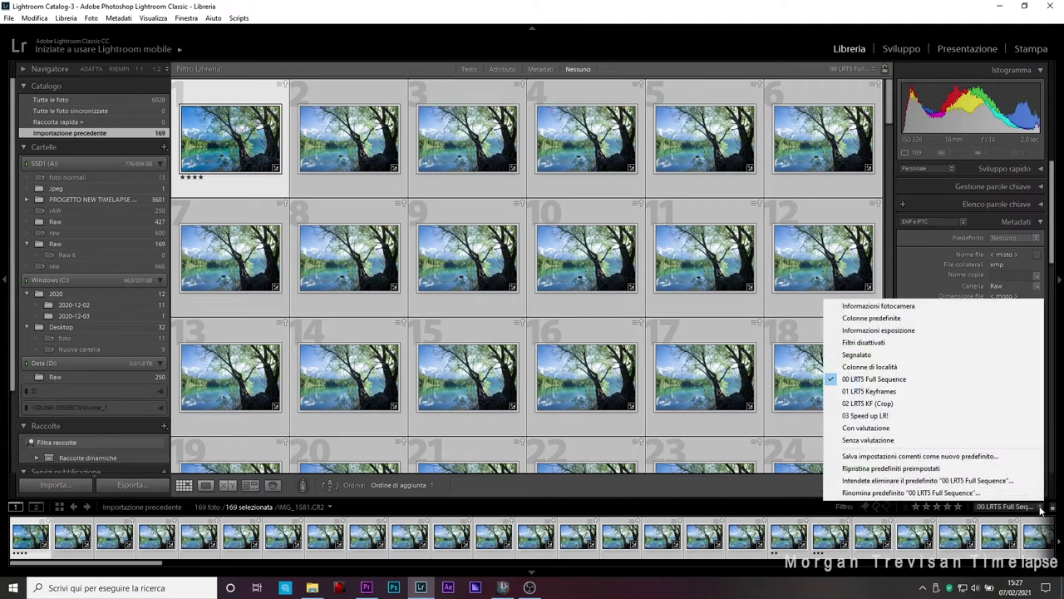
click(897, 392)
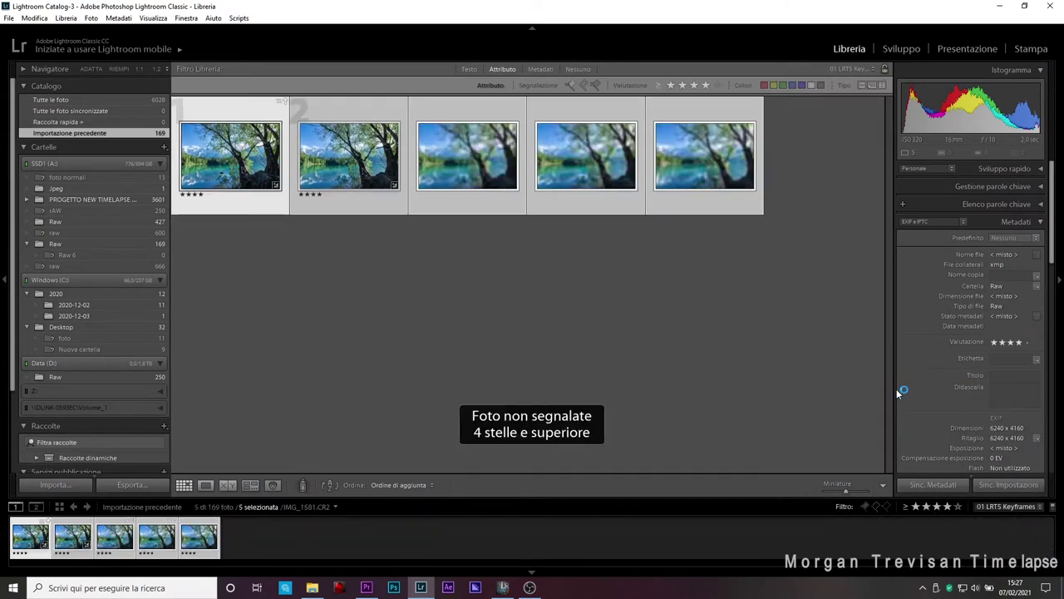
click(1041, 508)
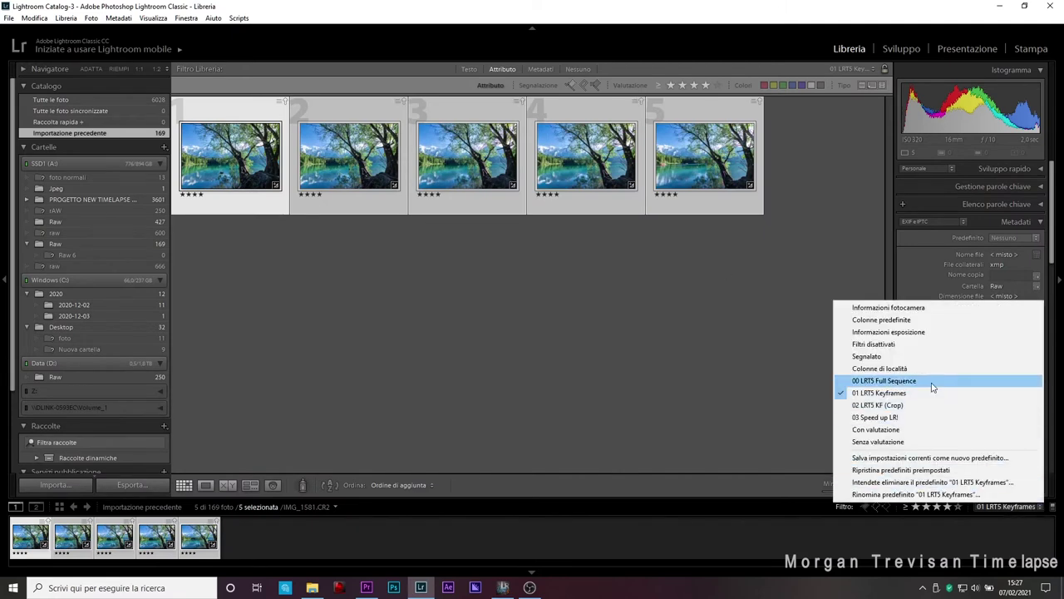
click(884, 381)
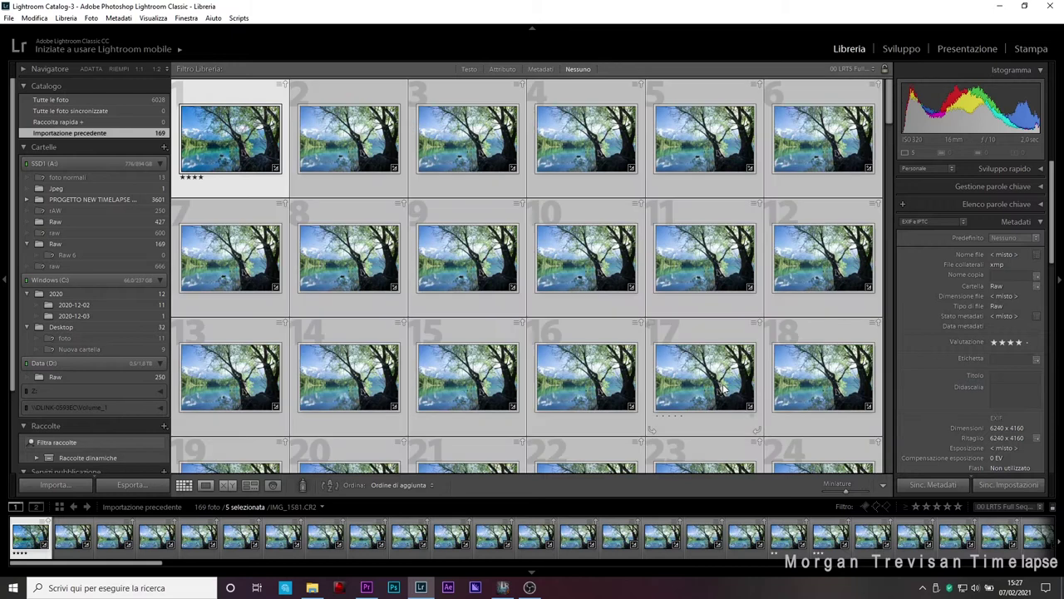
key(ctrl+a)
click(117, 18)
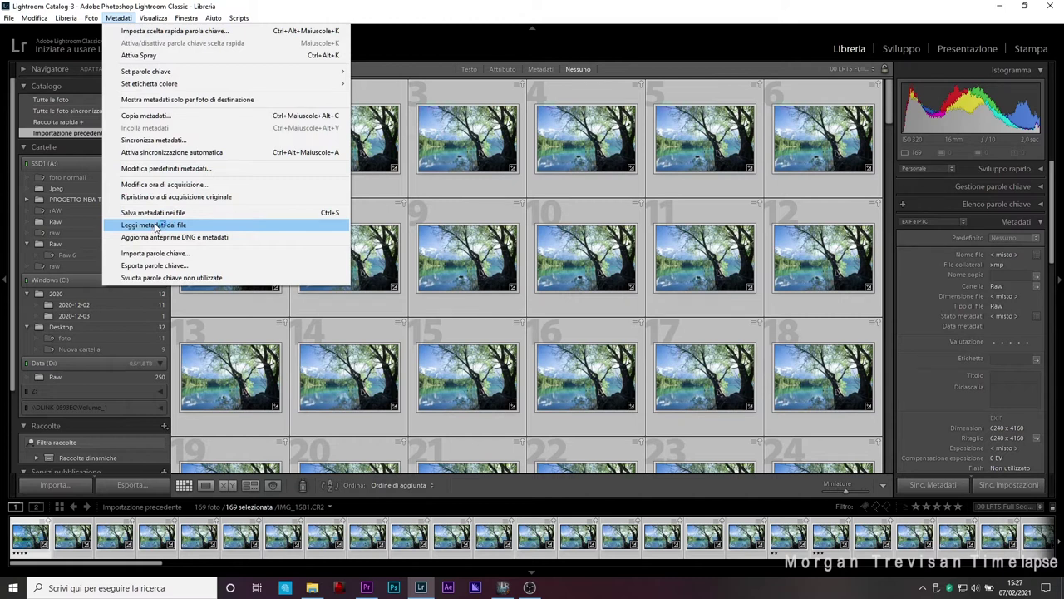
Run Leggi metadati dai file on all 169 photos, confirm with Leggi, and scroll the grid
click(156, 225)
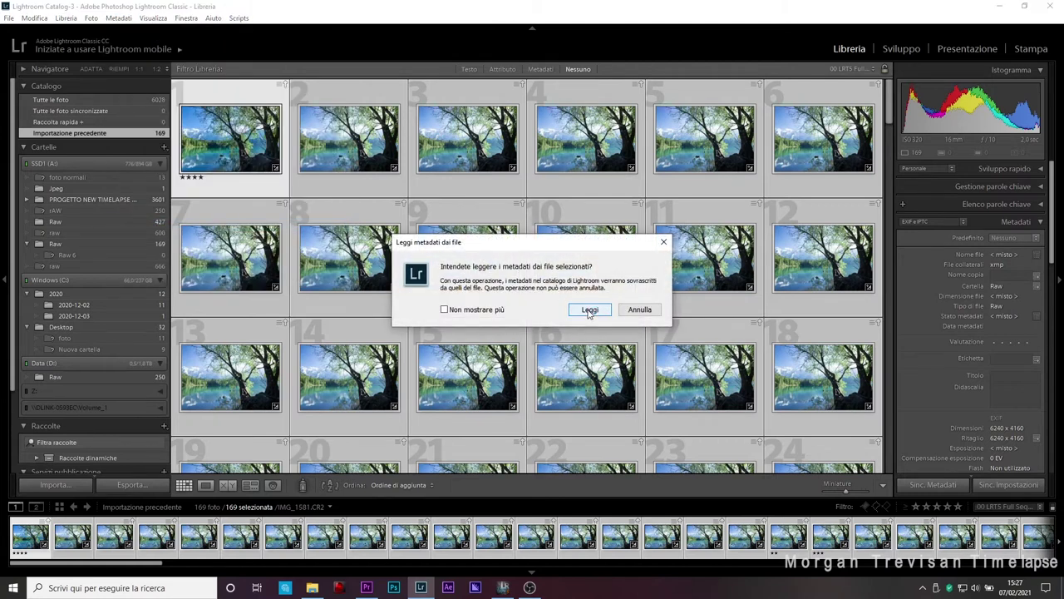
click(589, 310)
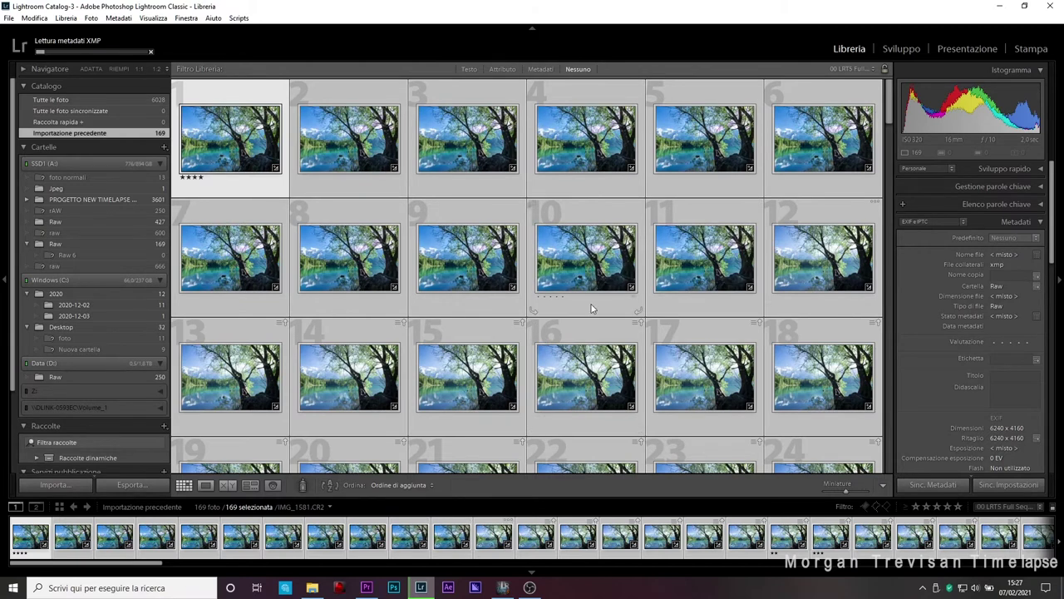
scroll(655, 304, down, 2)
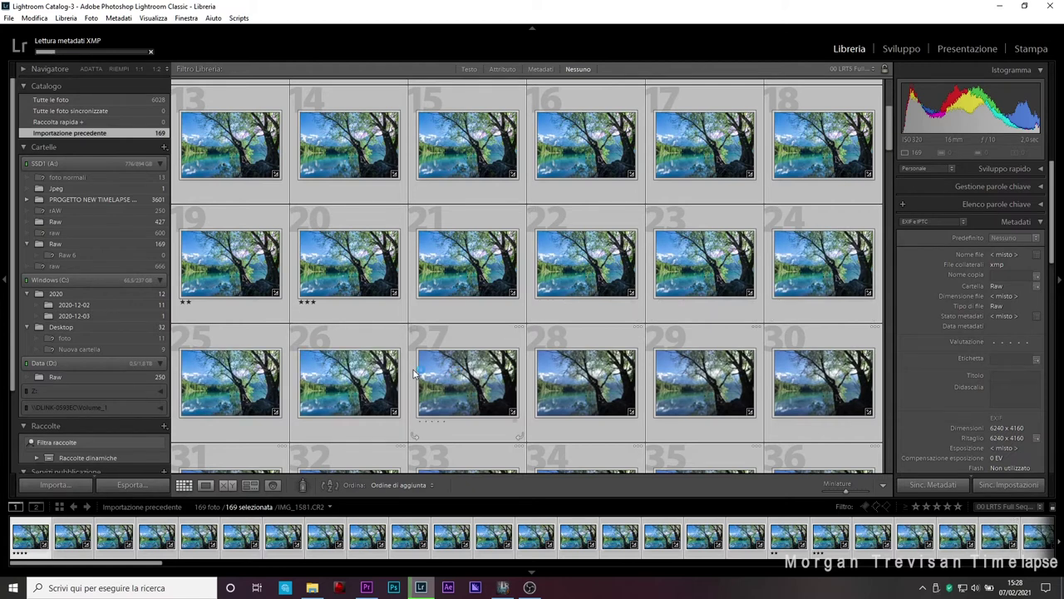
scroll(503, 348, down, 1)
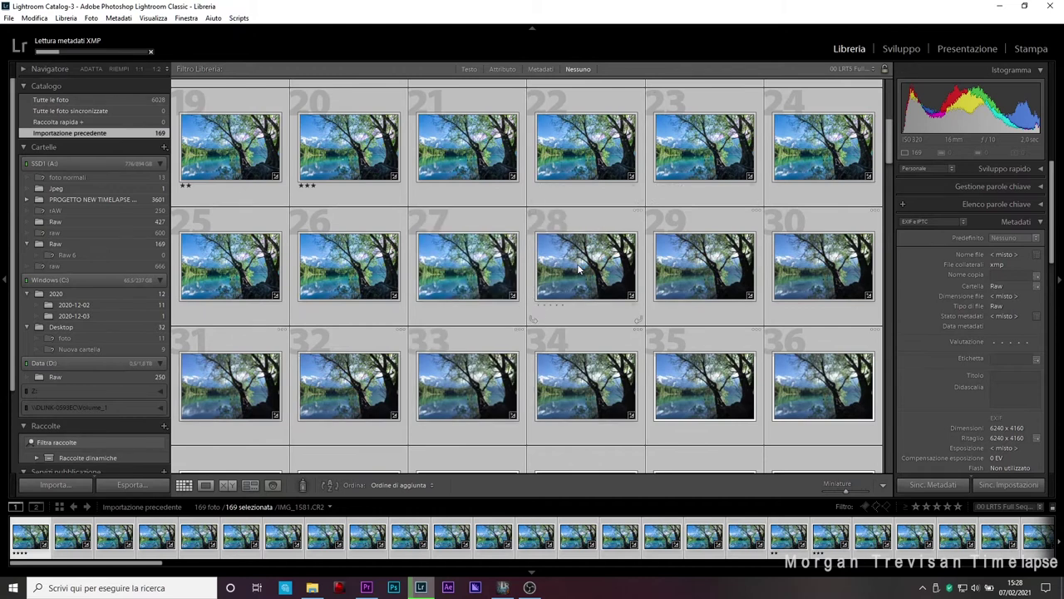
scroll(498, 232, up, 3)
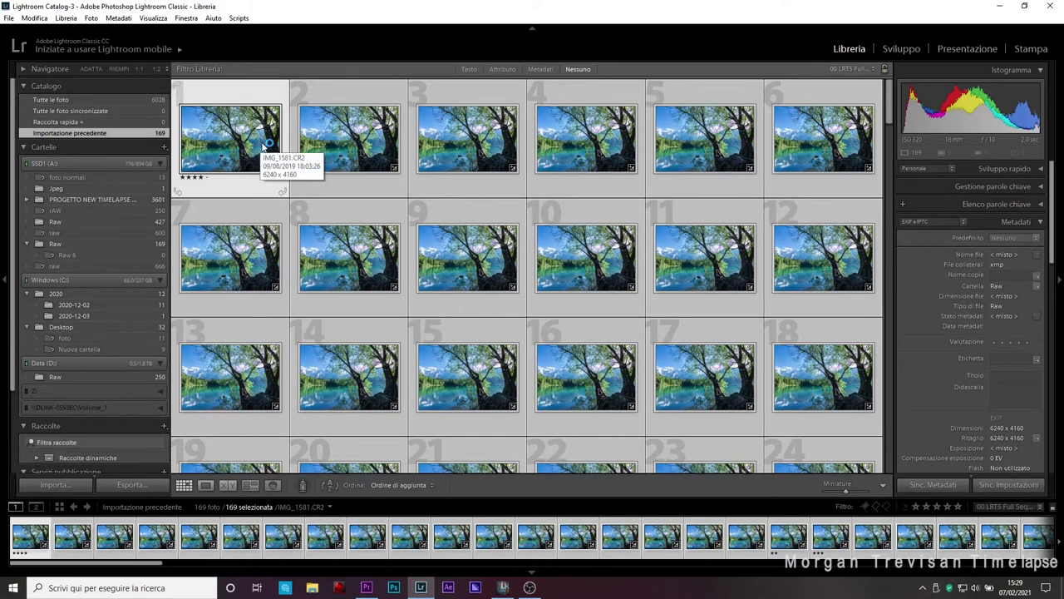
mouse_move(230, 138)
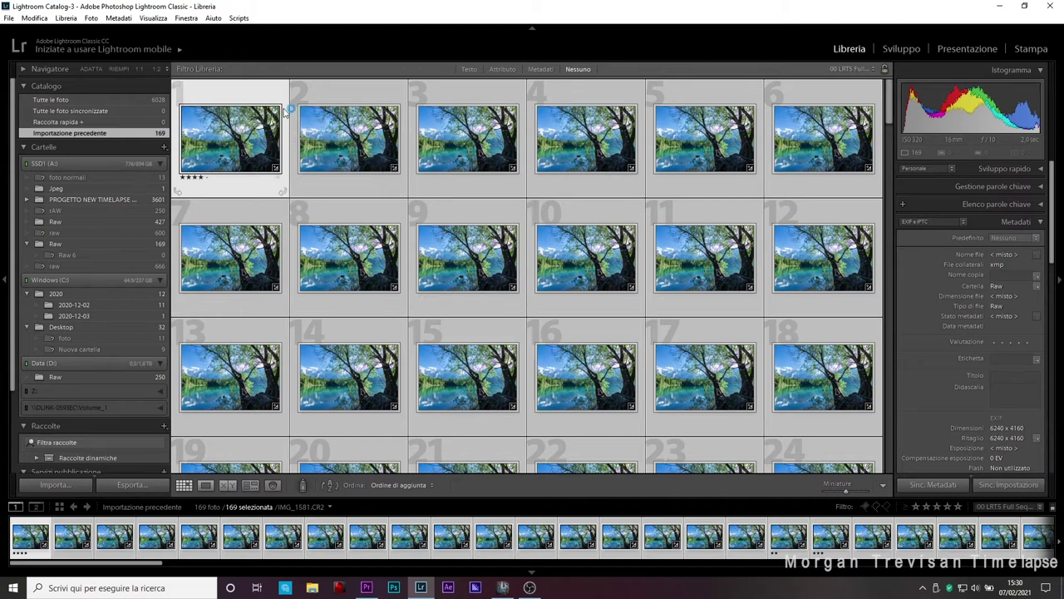
Attempt an Export Time Lapse (LRTimelapse) export, cancel after the collection warning, then show the Raw folder
click(5, 17)
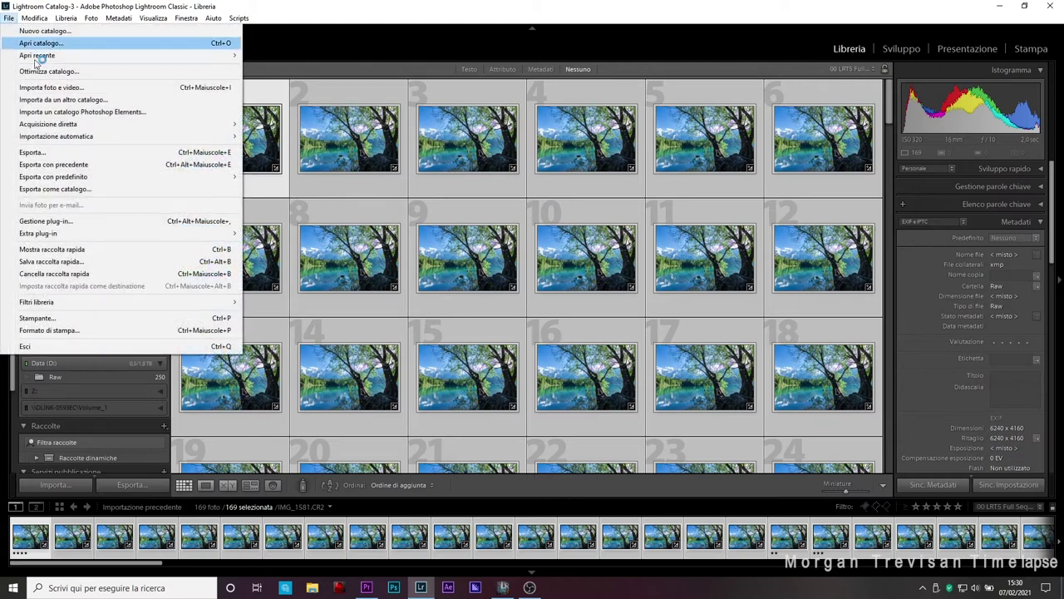
click(70, 152)
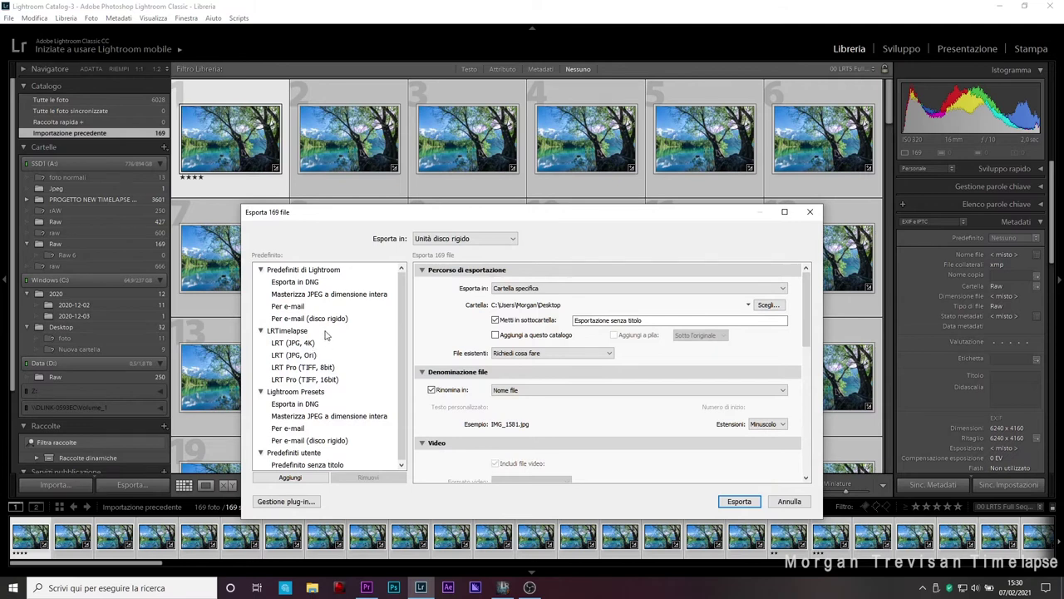
click(513, 239)
click(456, 295)
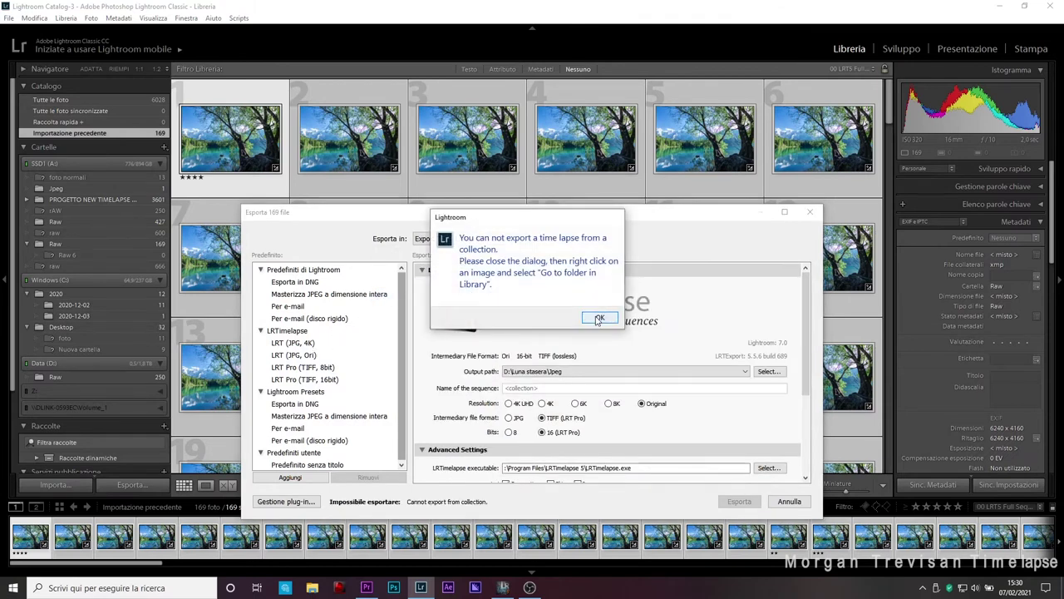
click(598, 318)
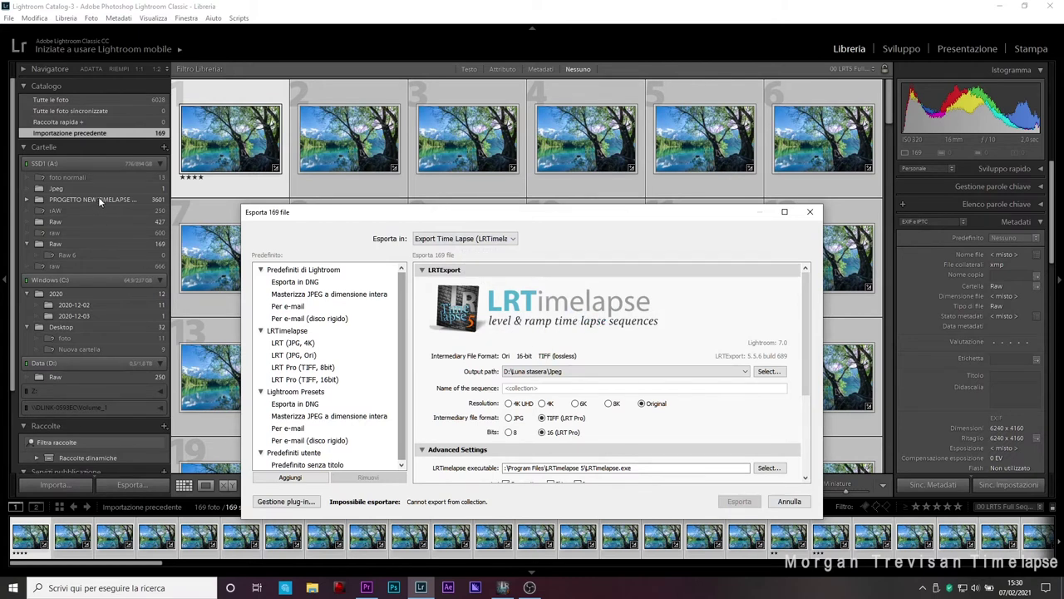
click(784, 503)
click(66, 244)
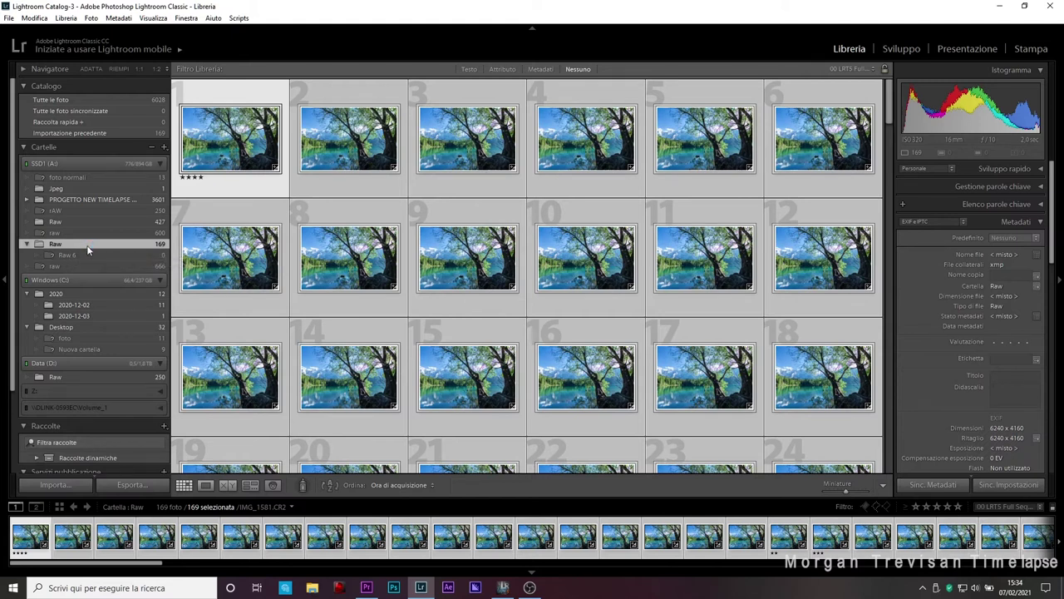
Open the export dialog with Export Time Lapse (LRTimelapse) as destination and review its settings
click(10, 19)
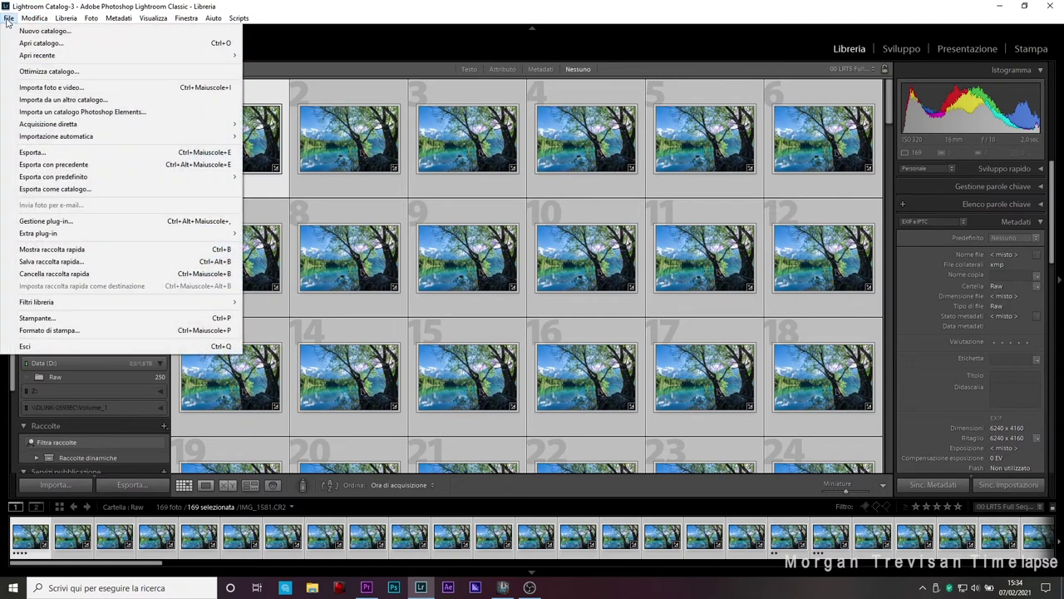
click(32, 153)
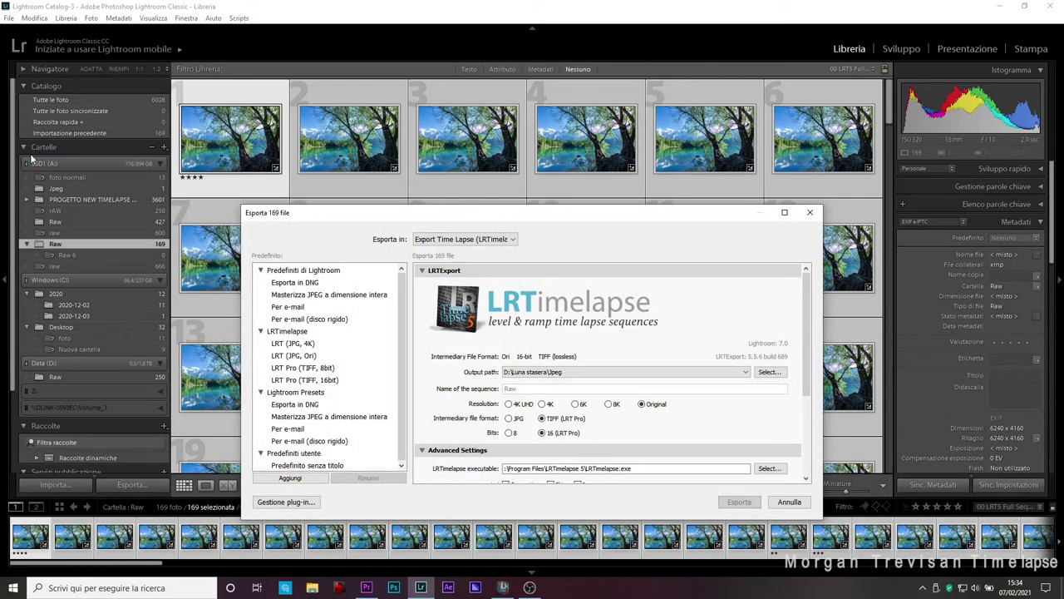
click(513, 240)
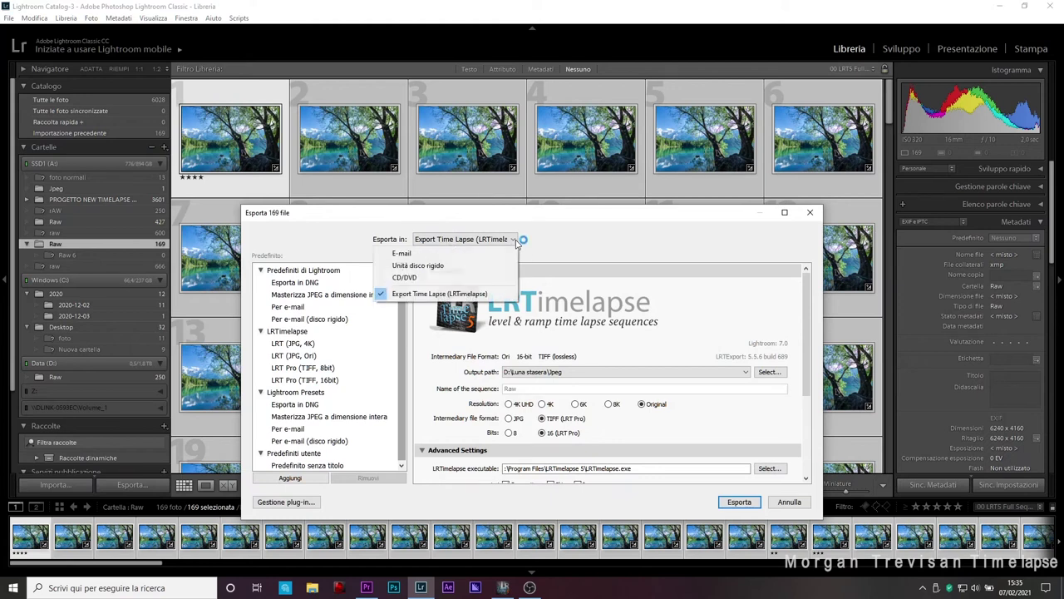
click(454, 296)
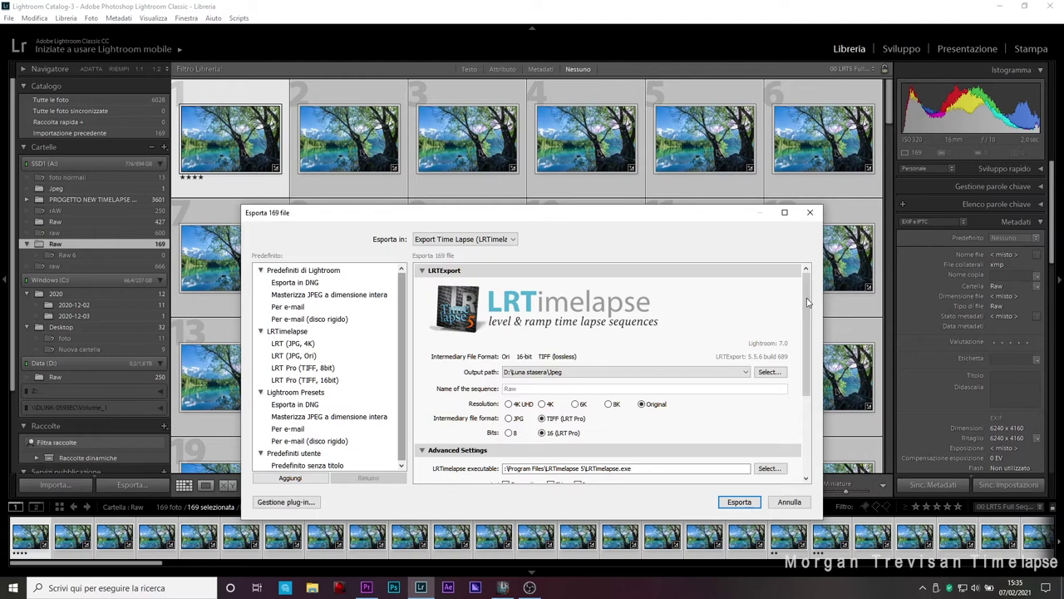
drag(807, 302, 803, 350)
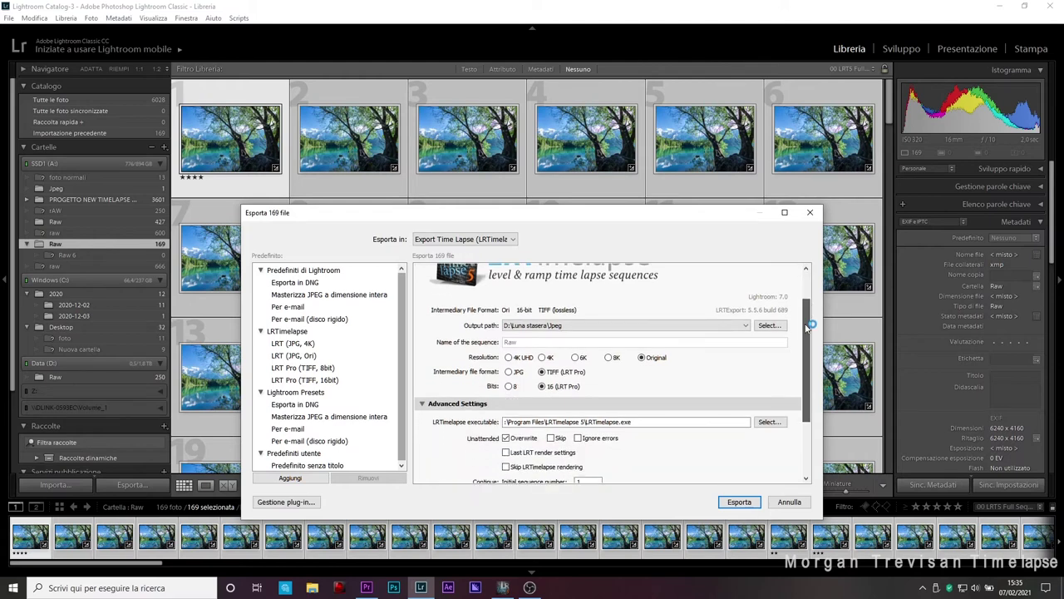
drag(604, 223, 598, 127)
scroll(805, 288, up, 5)
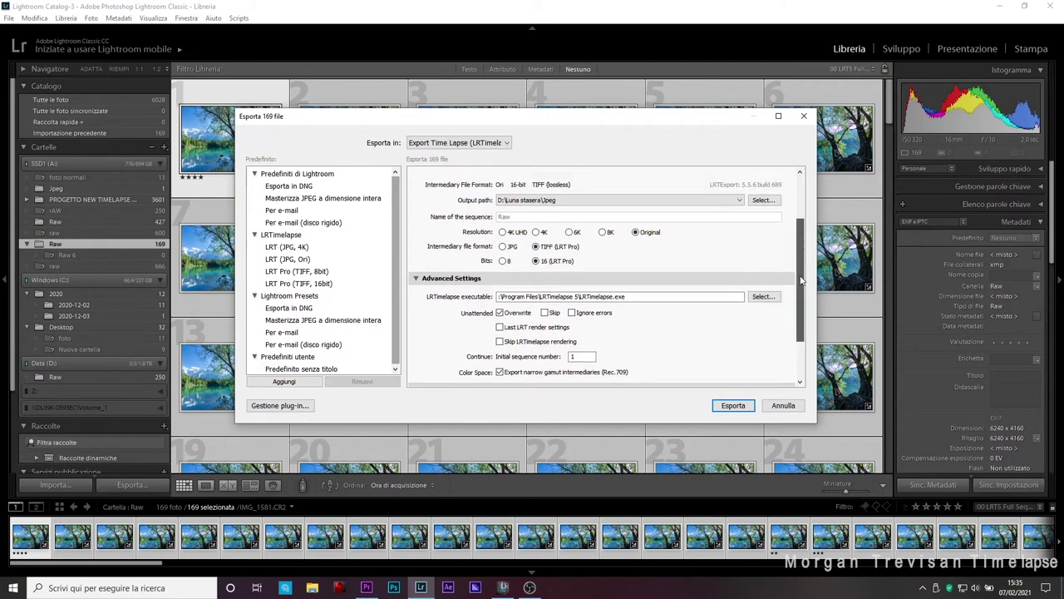
mouse_move(547, 280)
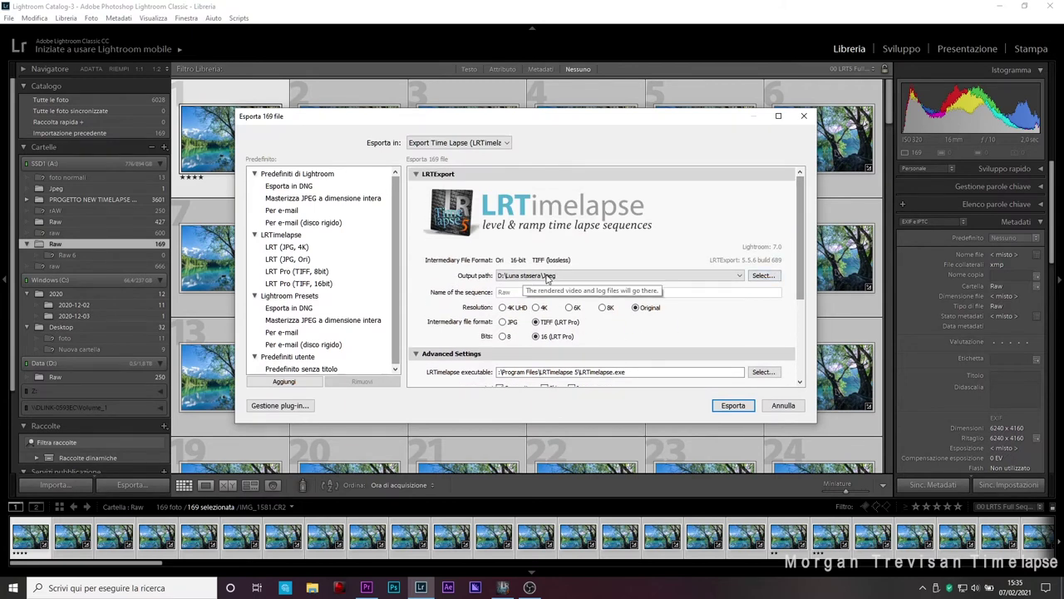
Choose the Jpeg folder under A:\Corso timelapse\Raw + jpeg as the video output path
click(764, 276)
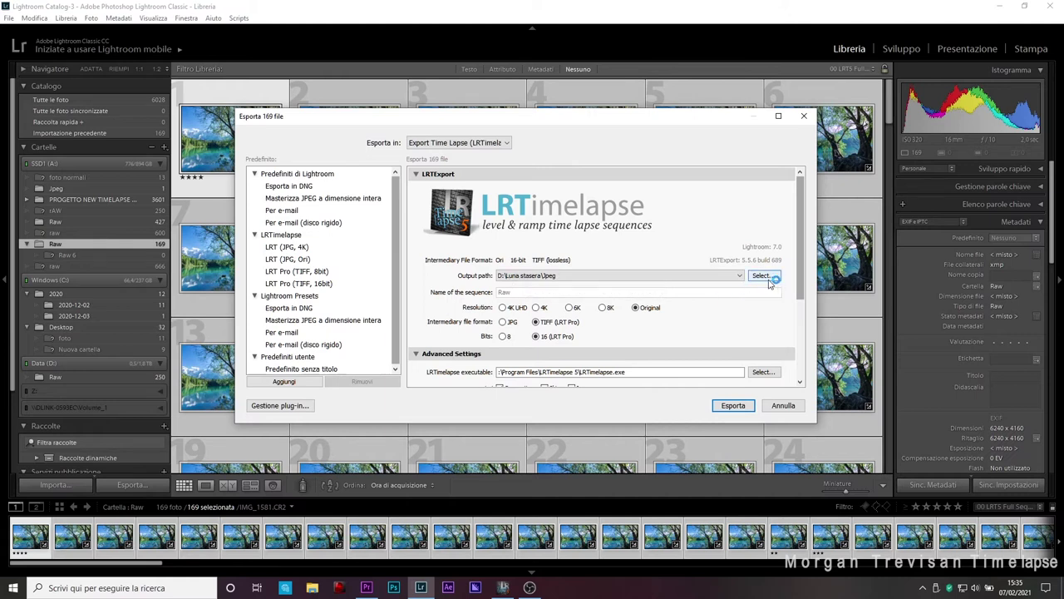
click(763, 277)
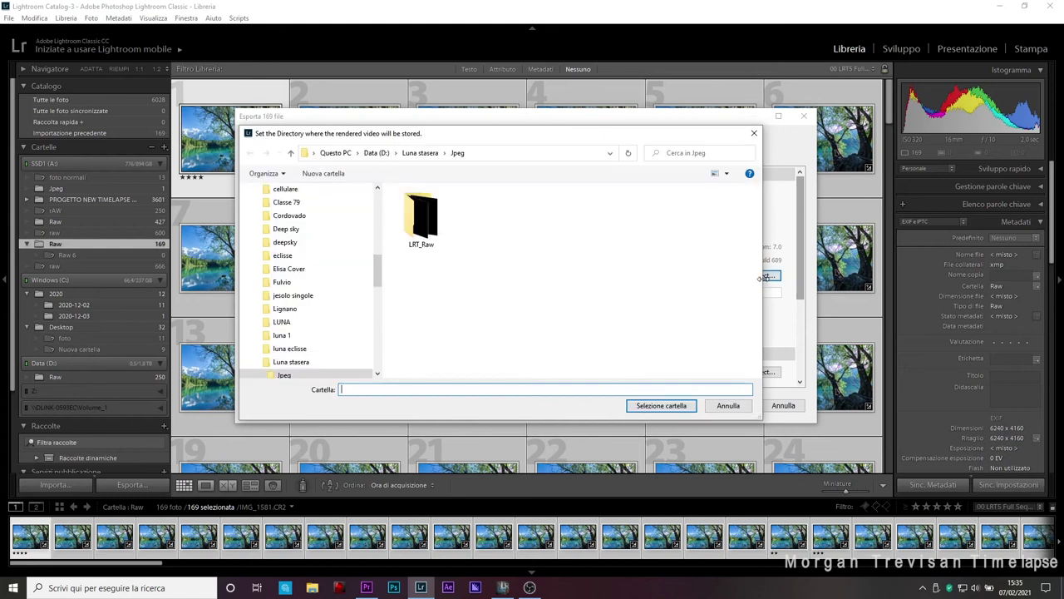
mouse_move(376, 268)
mouse_down()
mouse_move(381, 239)
mouse_move(375, 259)
mouse_up()
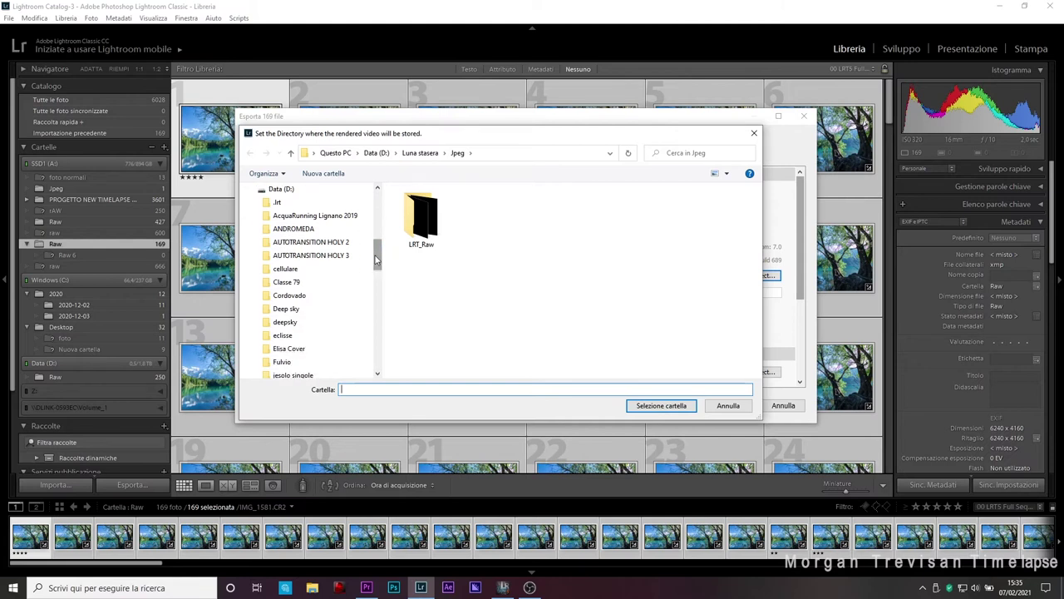
drag(376, 267, 373, 356)
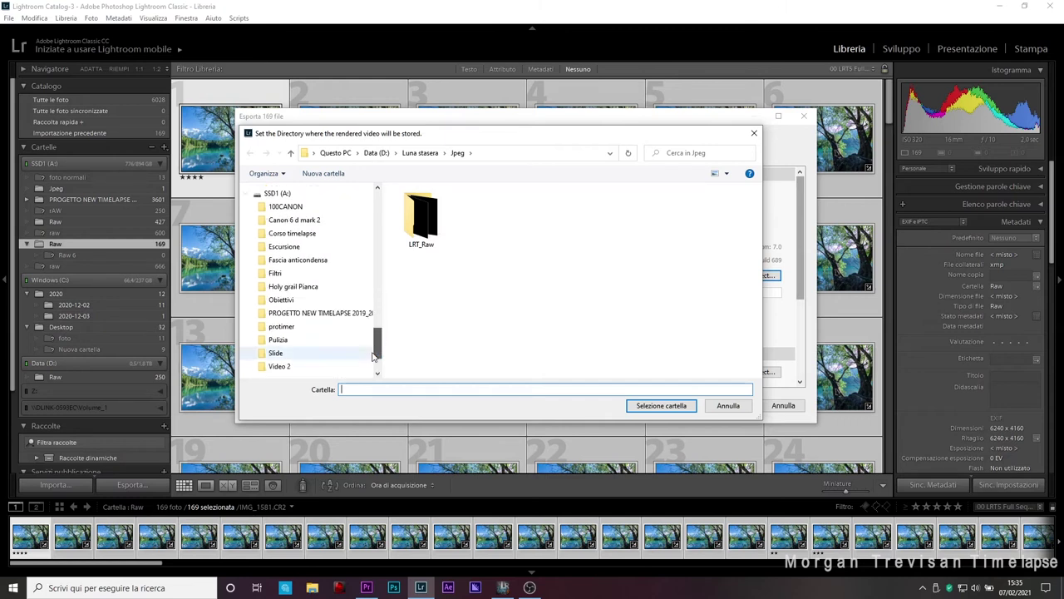
click(287, 234)
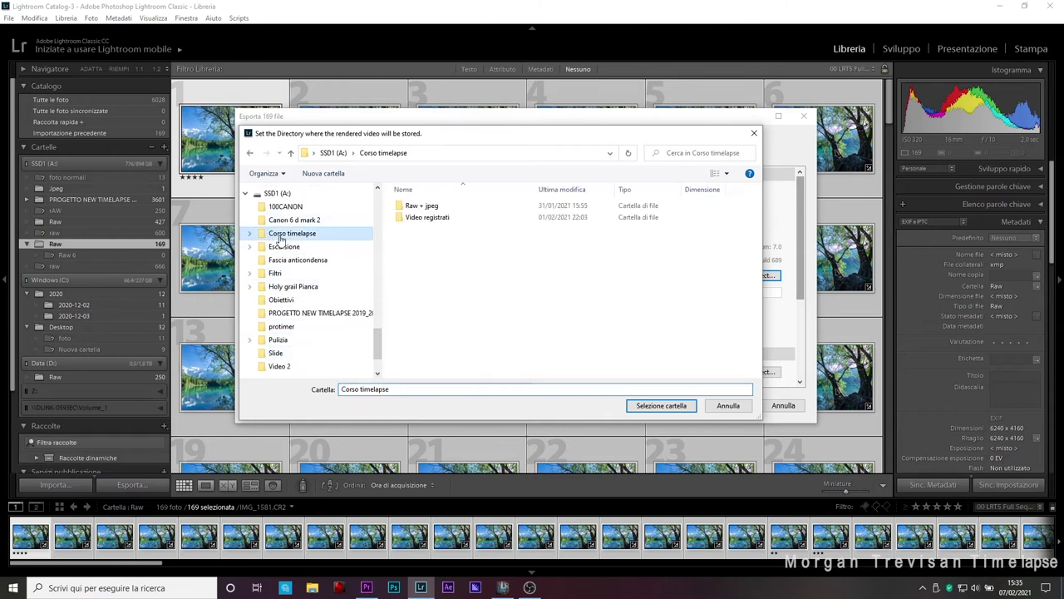
click(444, 207)
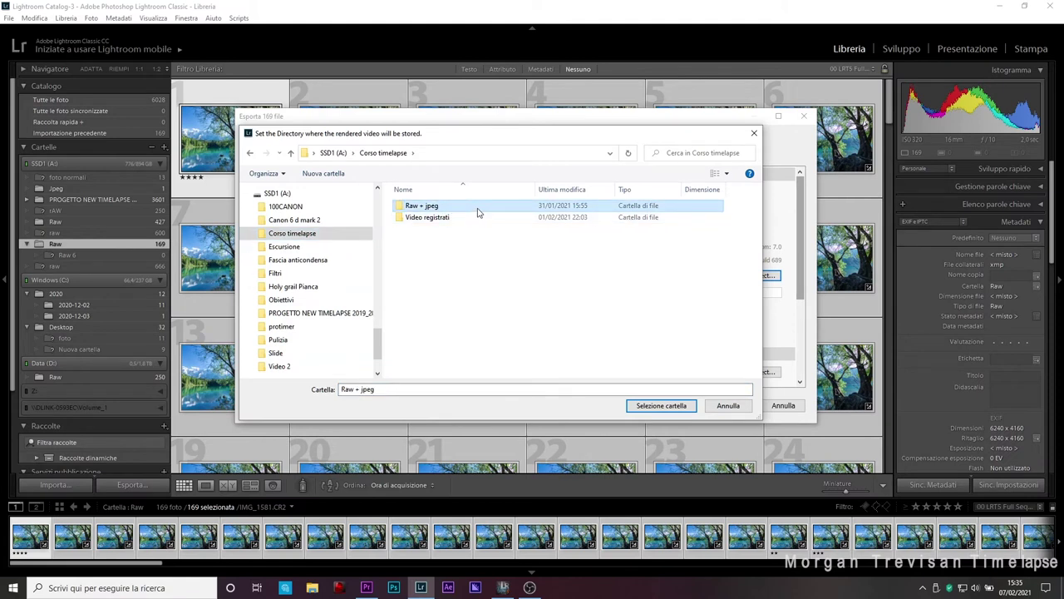
double_click(478, 213)
click(448, 209)
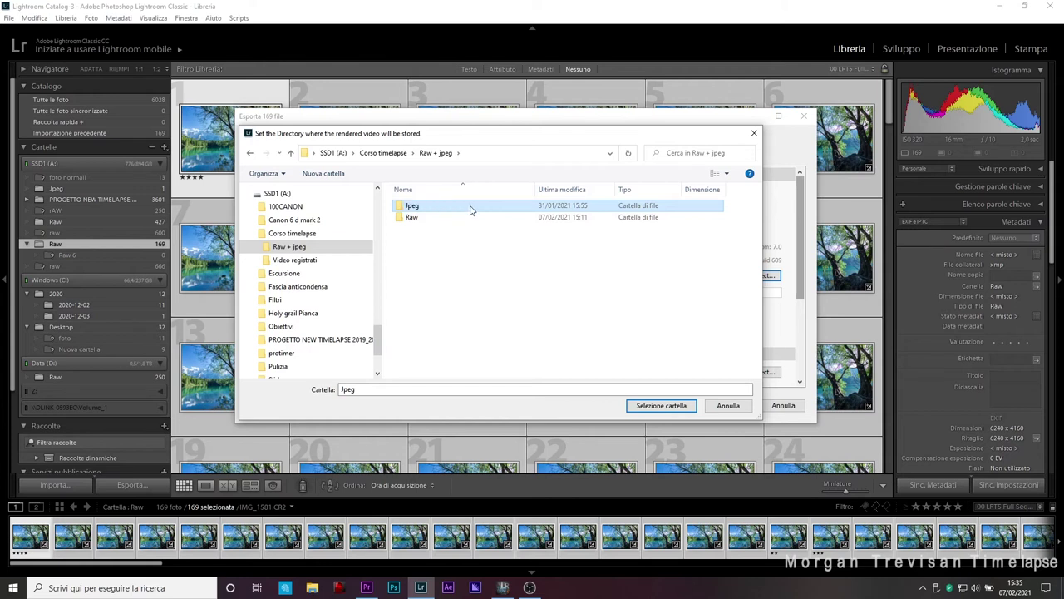
double_click(470, 211)
click(661, 406)
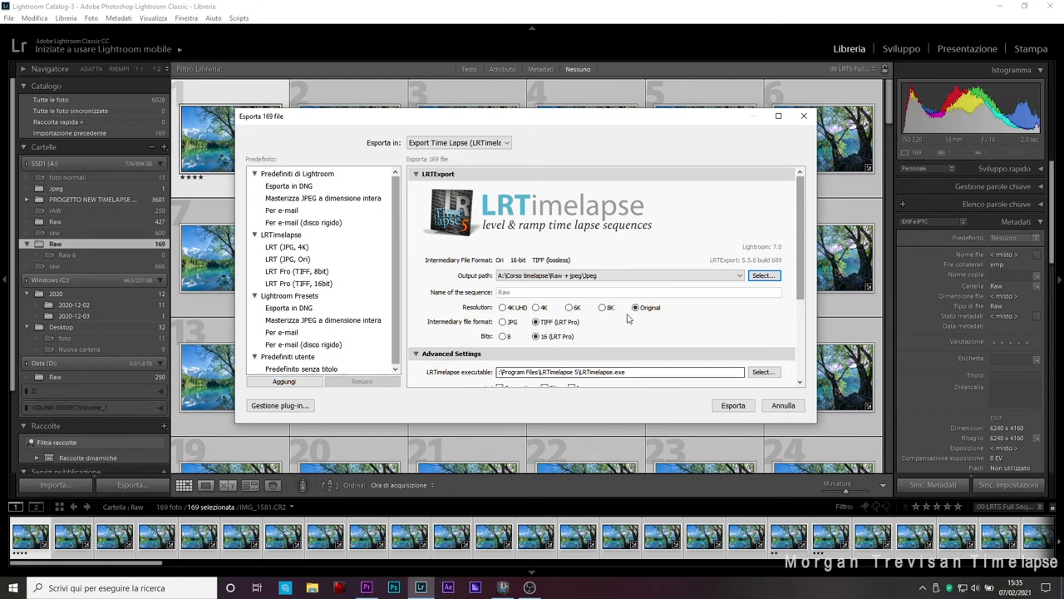
scroll(541, 270, down, 2)
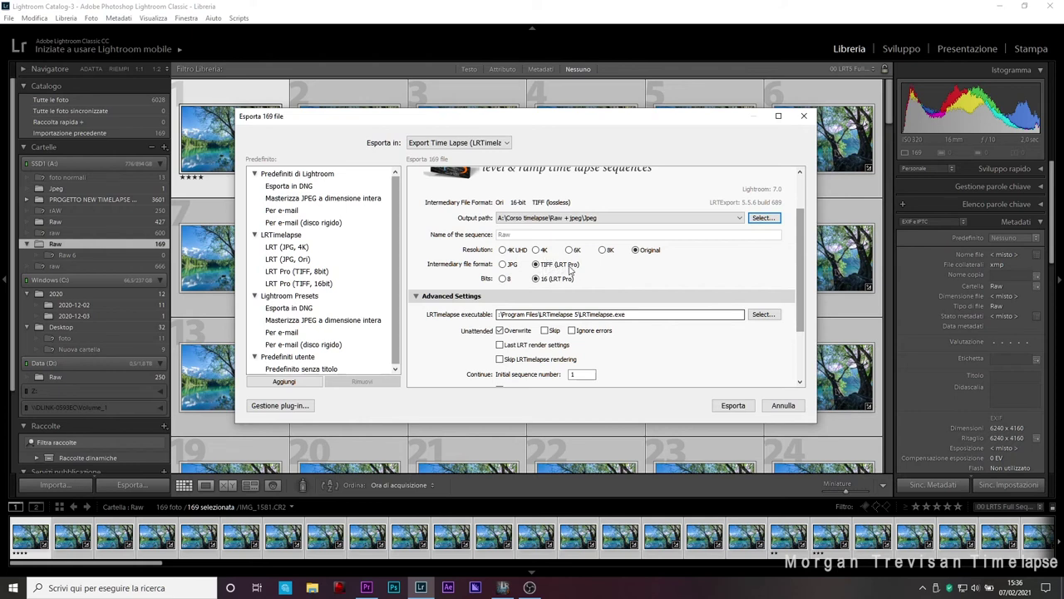
click(549, 266)
drag(803, 236, 803, 278)
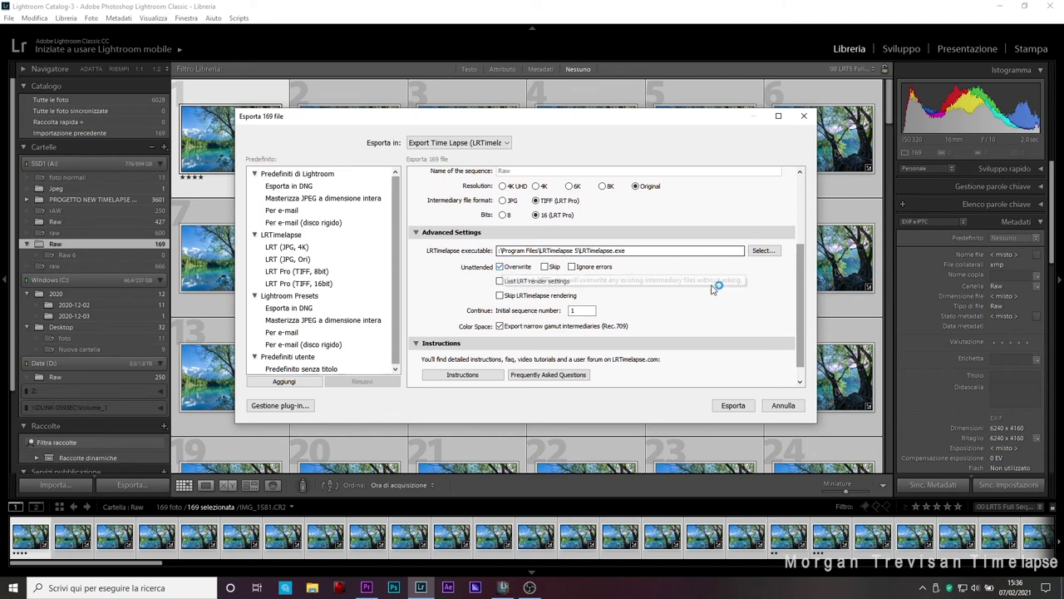
drag(804, 282, 812, 314)
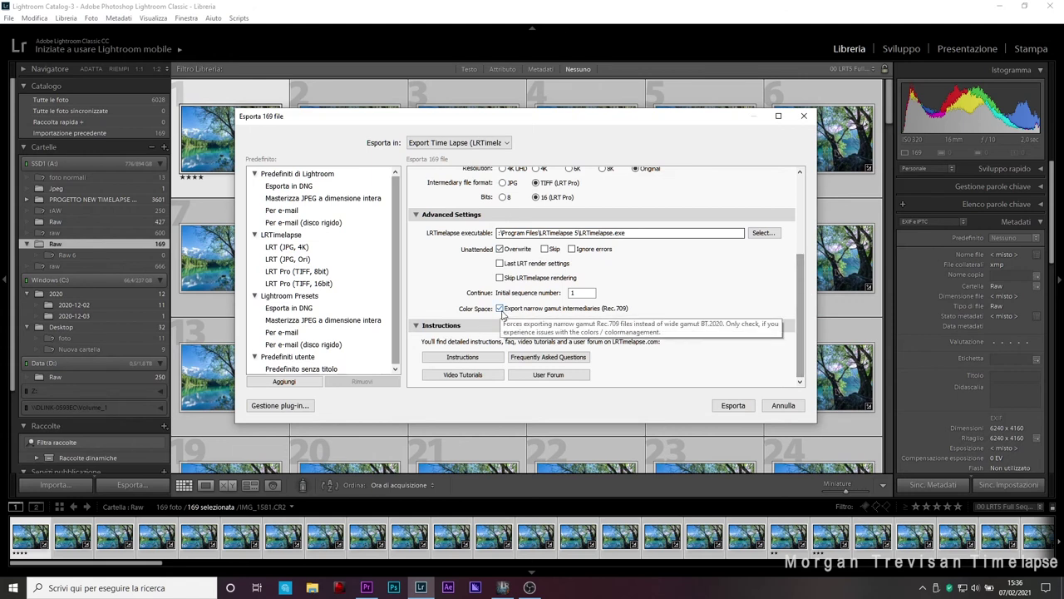
drag(801, 314, 825, 276)
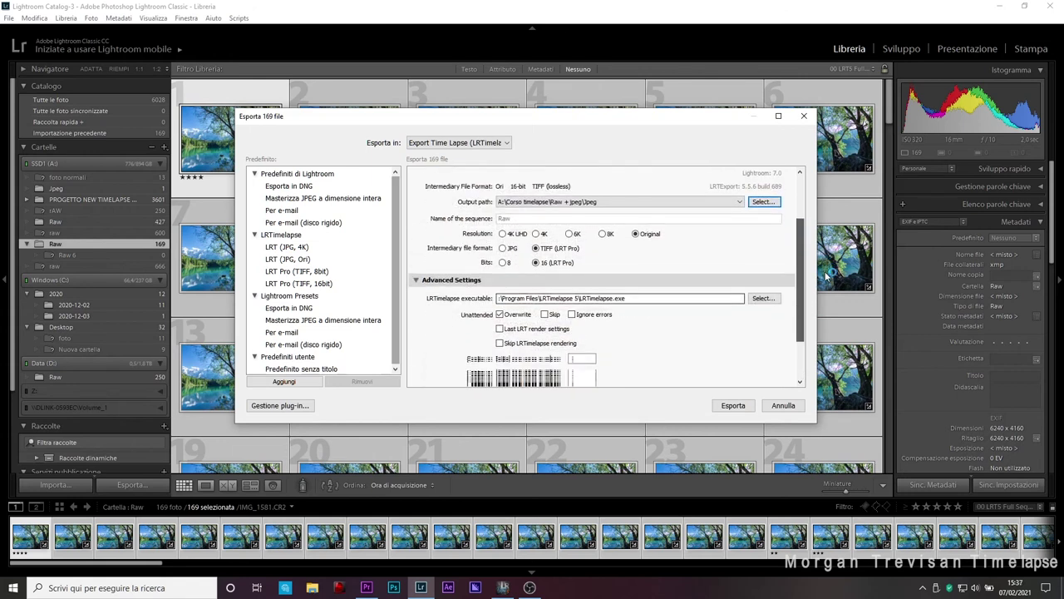
drag(826, 276, 842, 232)
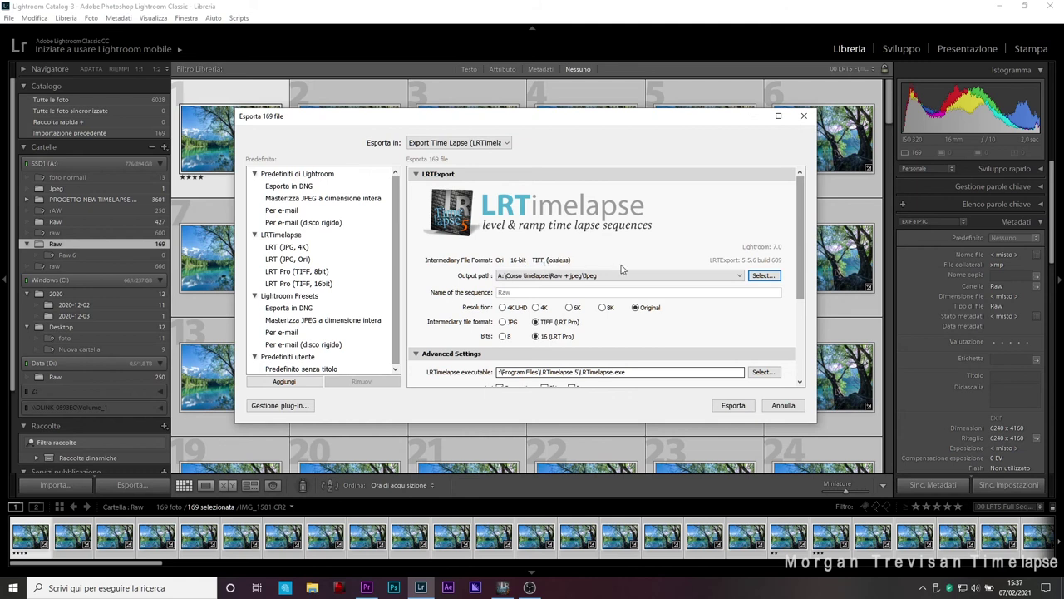
scroll(798, 263, down, 5)
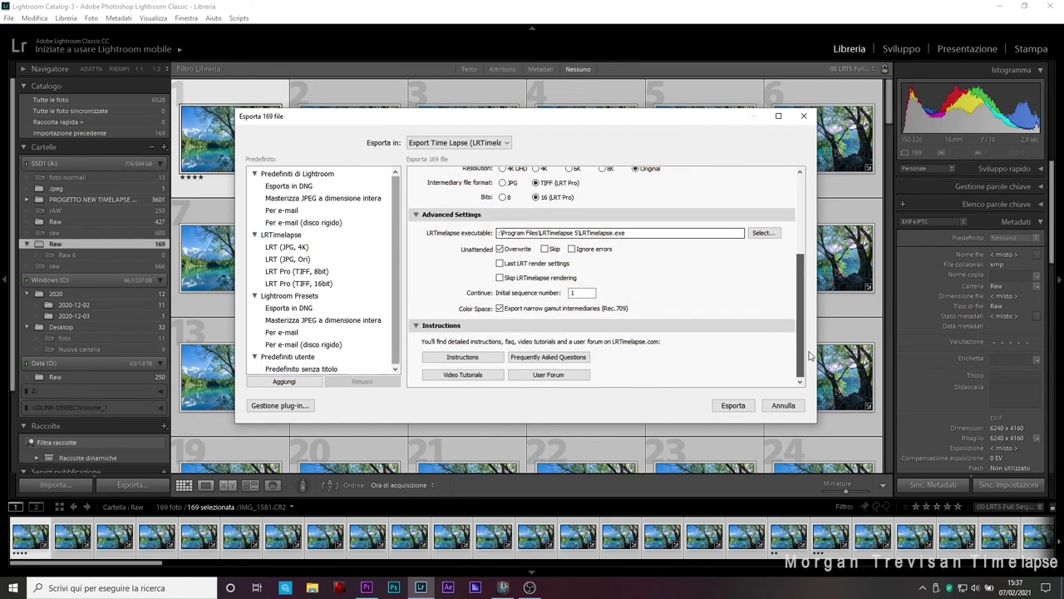
Launch the LRTimelapse export of the 169 photos with Esporta
click(734, 408)
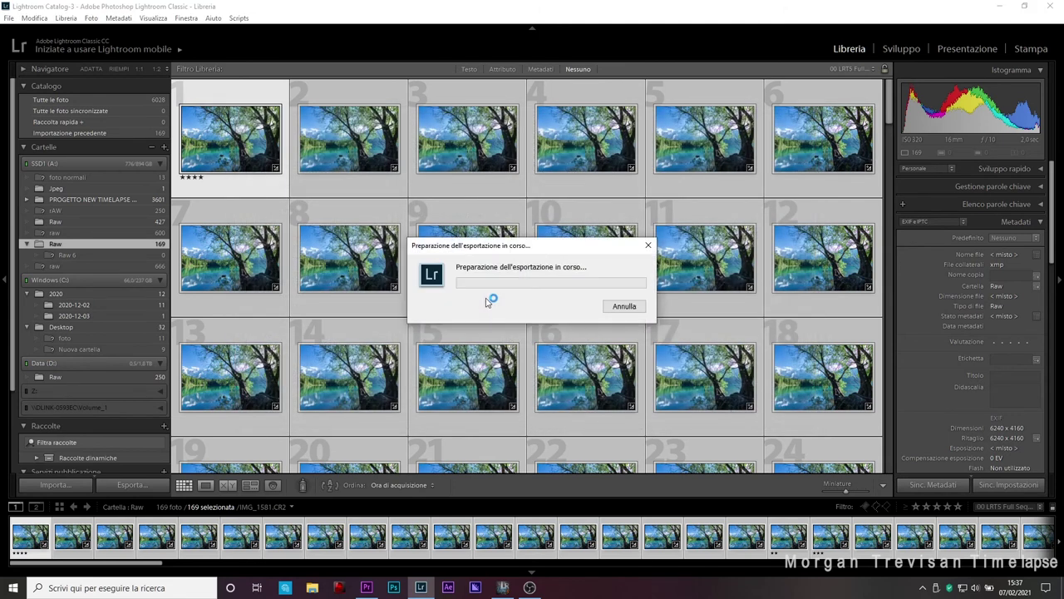